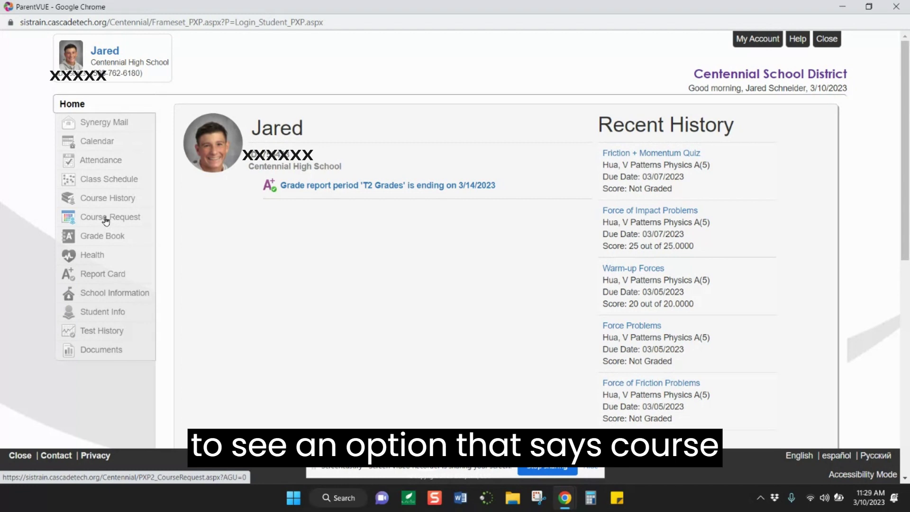
# - Go to the student's Course Request page and review the courses already selected for the 2023-2024 school year
pyautogui.click(106, 220)
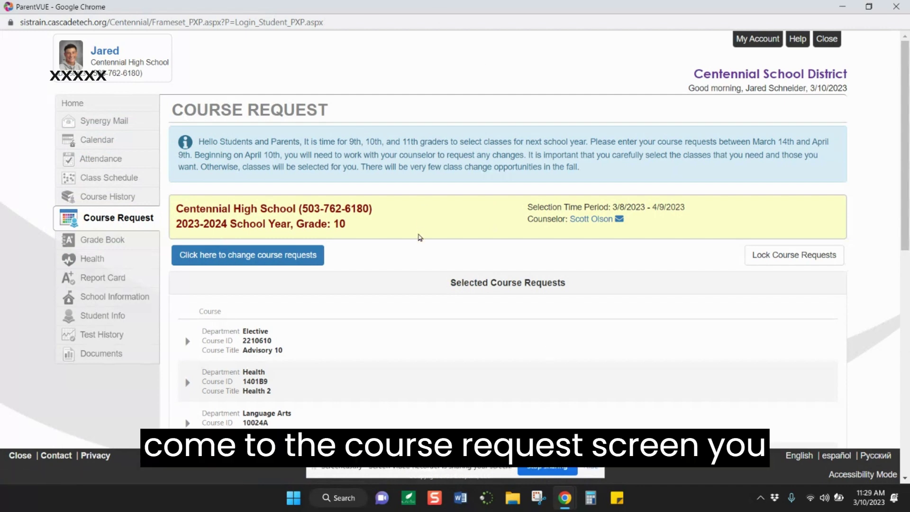
pyautogui.scroll(-5, 416, 243)
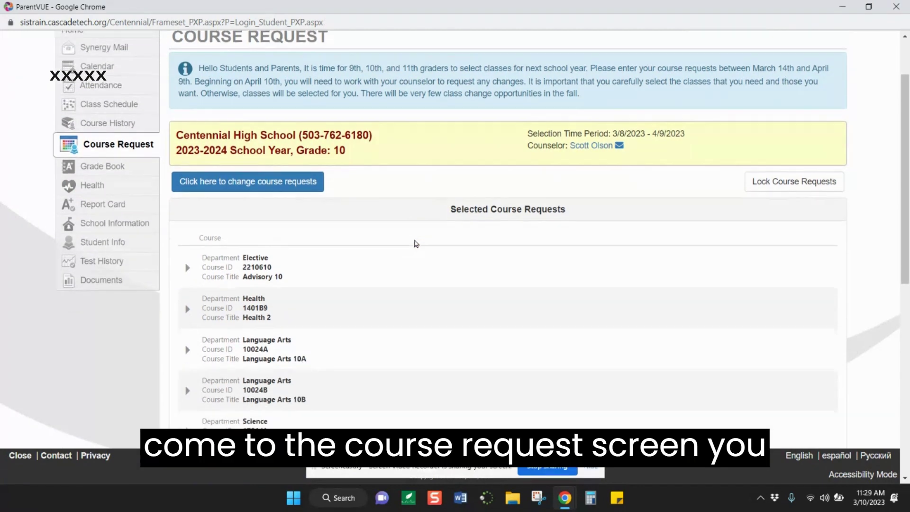
pyautogui.scroll(-2, 415, 243)
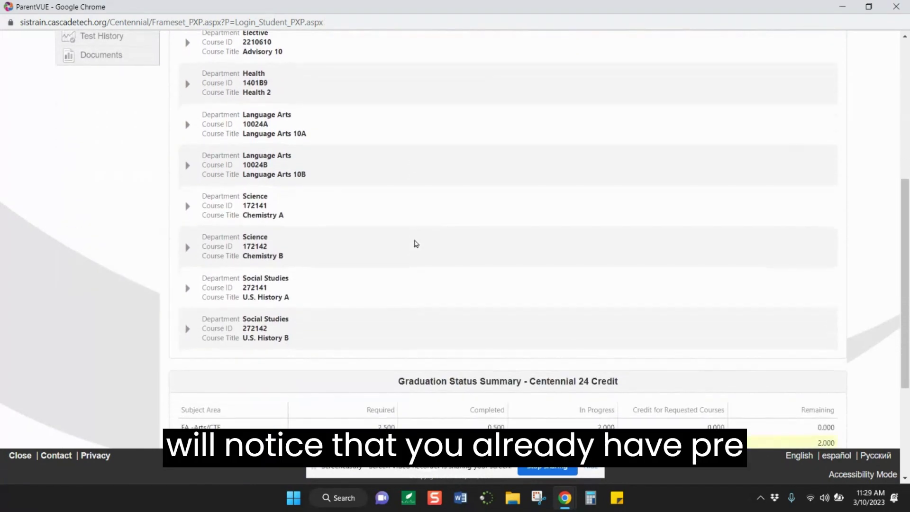
pyautogui.scroll(3, 415, 244)
pyautogui.scroll(-1, 416, 243)
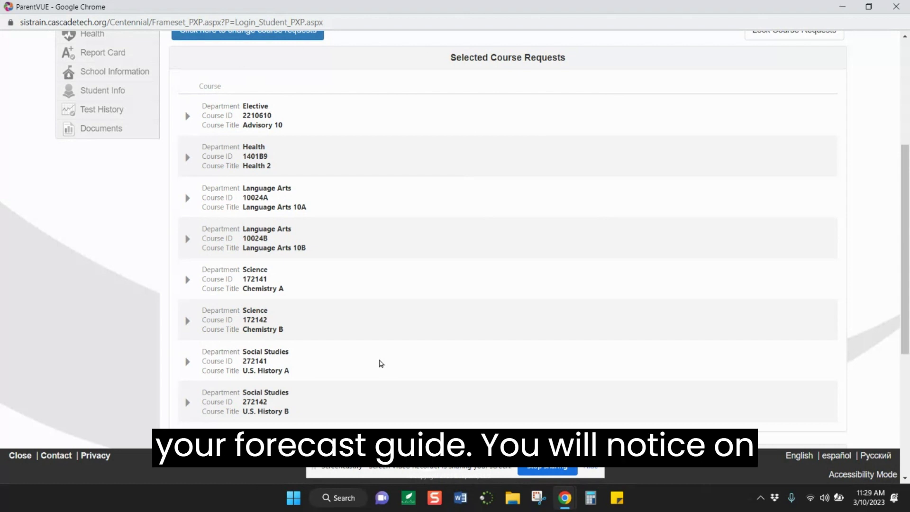
pyautogui.scroll(3, 380, 364)
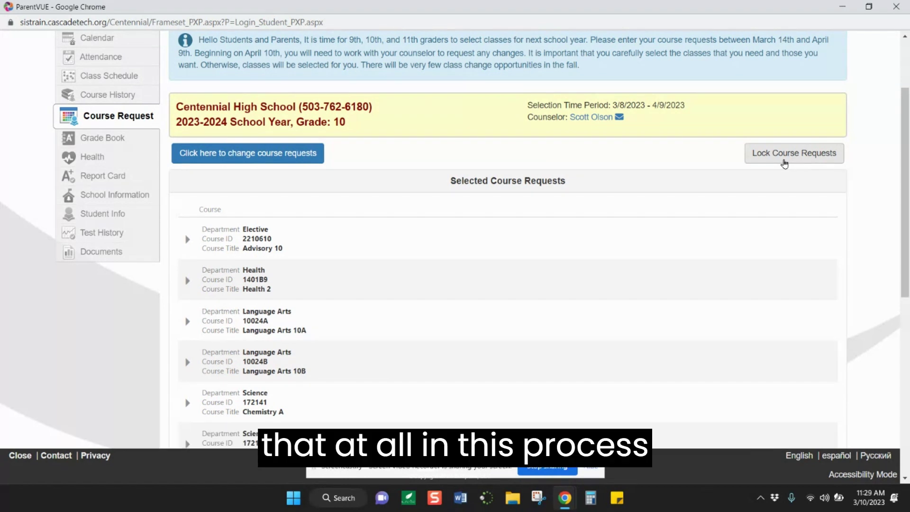
# - Start changing the course requests and look over the removable courses and the course search section
pyautogui.click(260, 153)
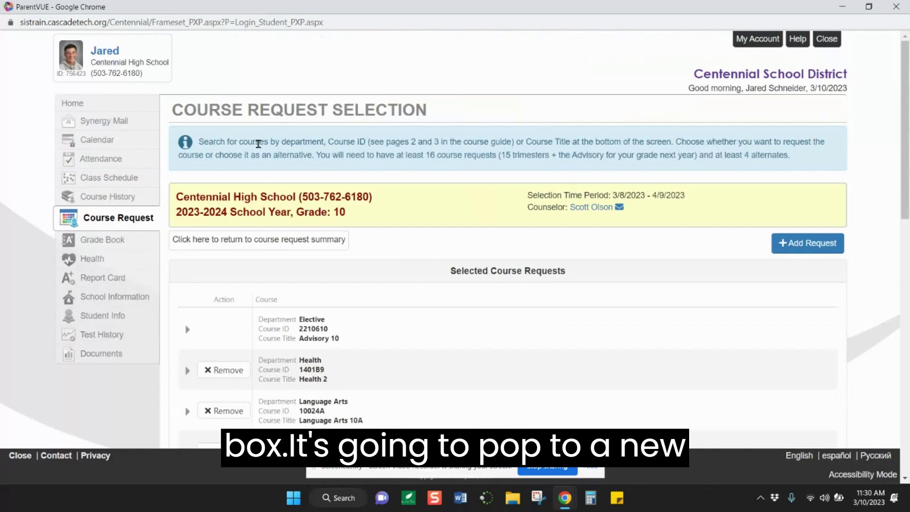
pyautogui.scroll(-5, 430, 283)
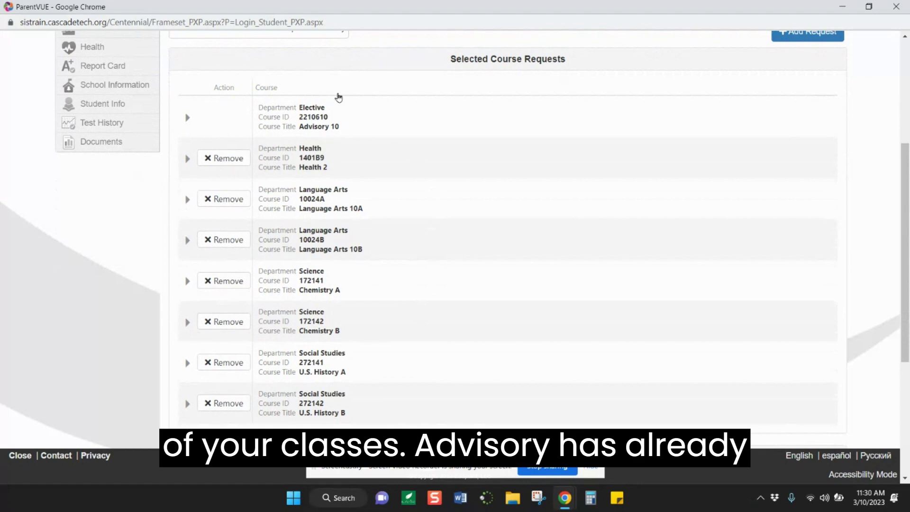
pyautogui.scroll(-3, 437, 183)
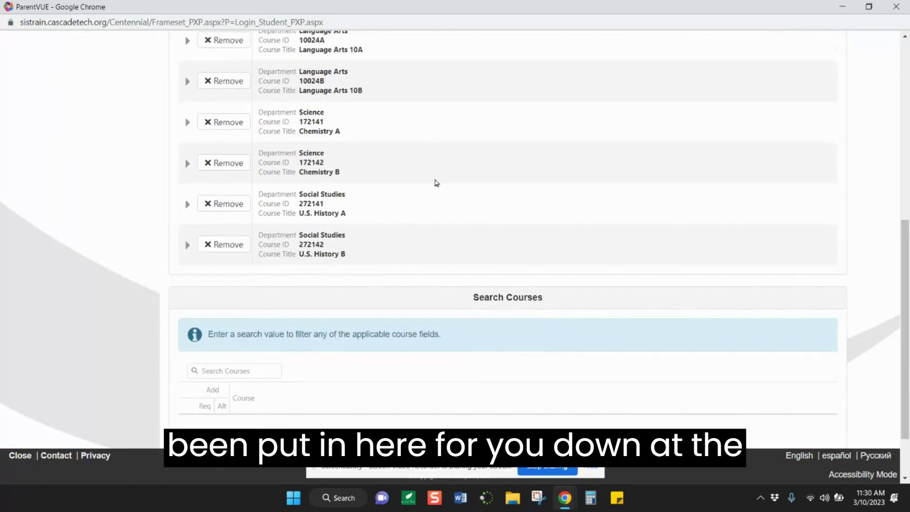
pyautogui.scroll(4, 436, 183)
pyautogui.scroll(-5, 436, 183)
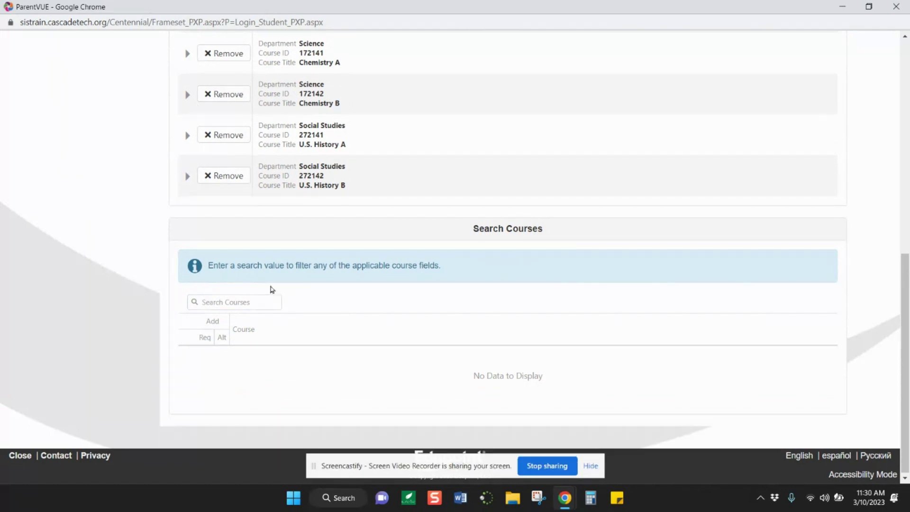
pyautogui.scroll(6, 696, 264)
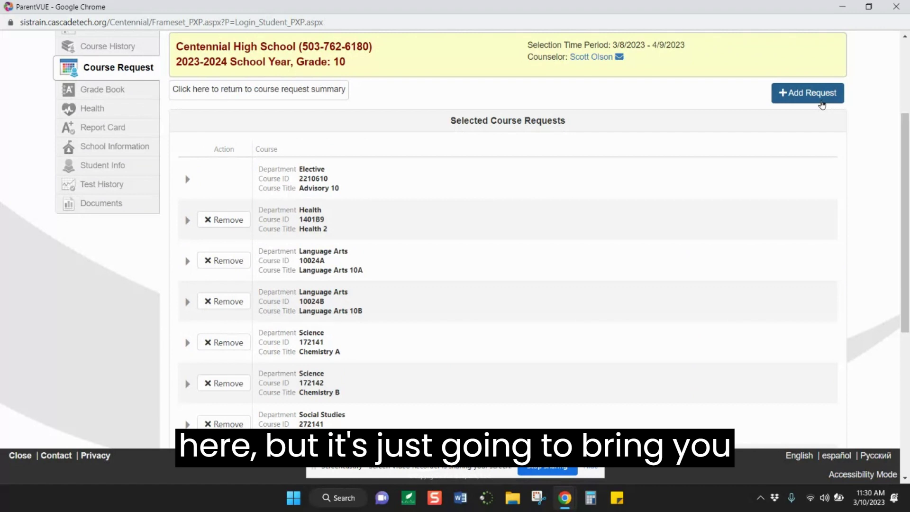
# - Search the courses for "french" and add French 1A and French 1B as requests
pyautogui.scroll(-6, 689, 252)
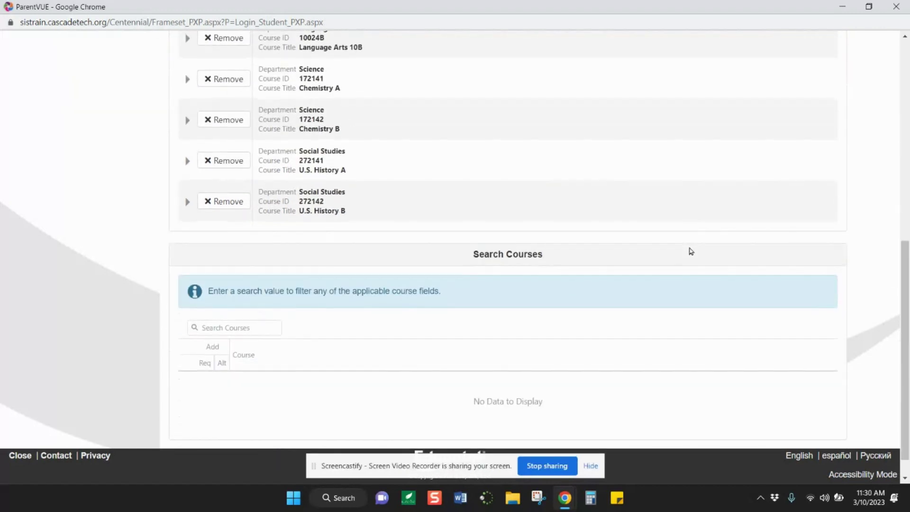
pyautogui.click(239, 326)
pyautogui.write('french')
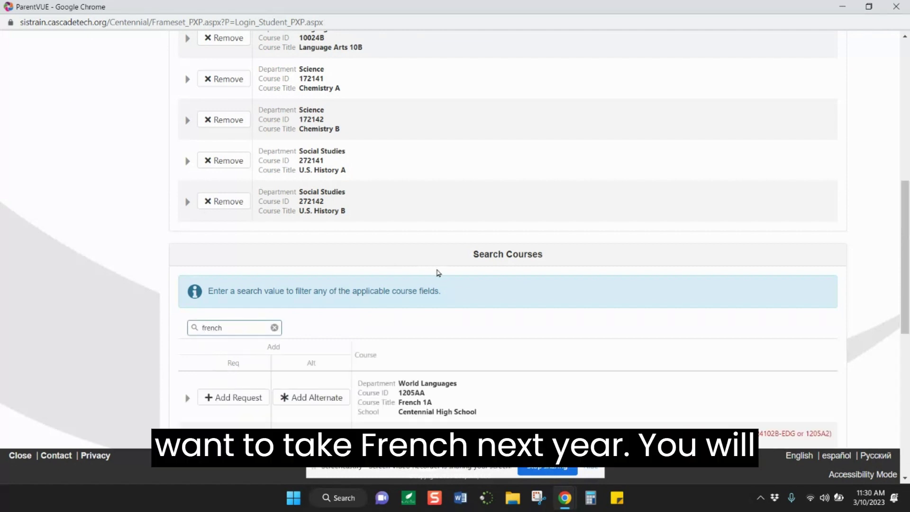
pyautogui.scroll(-1, 439, 274)
pyautogui.scroll(-1, 439, 273)
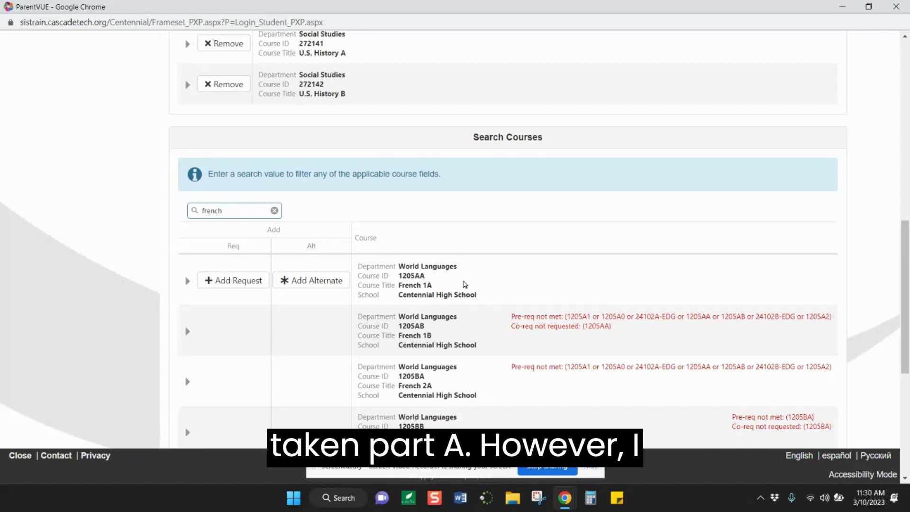
pyautogui.click(232, 280)
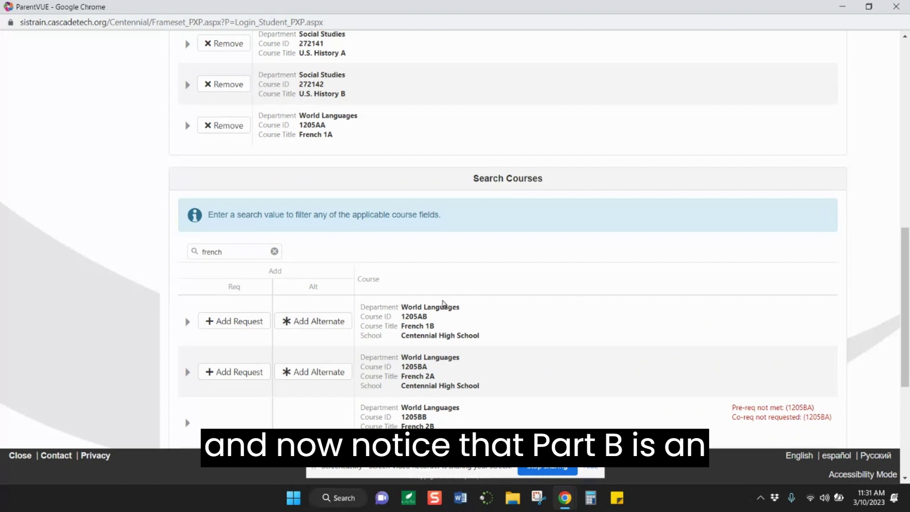
pyautogui.click(234, 321)
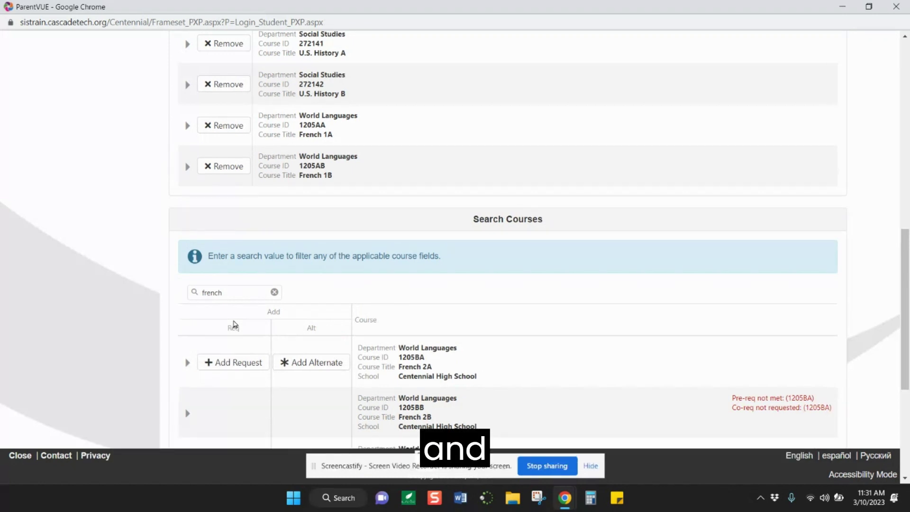
# - Search the courses for "accounting" and add Accounting 1A and Accounting 1B as requests
pyautogui.moveTo(232, 294); pyautogui.dragTo(154, 287)
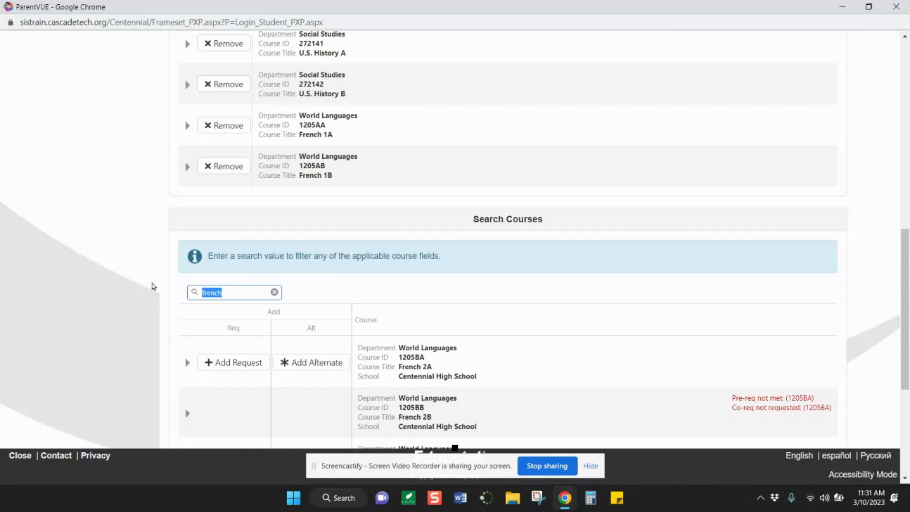
pyautogui.write('accounting')
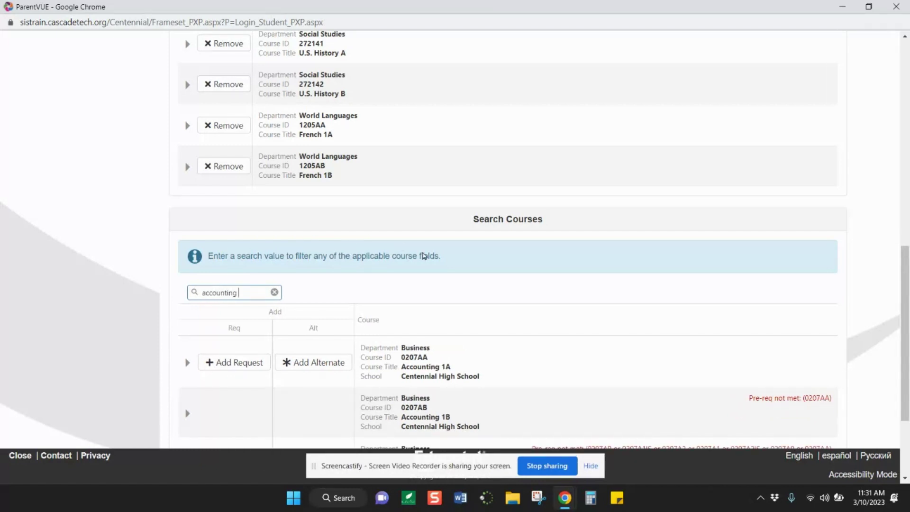
pyautogui.scroll(-2, 452, 307)
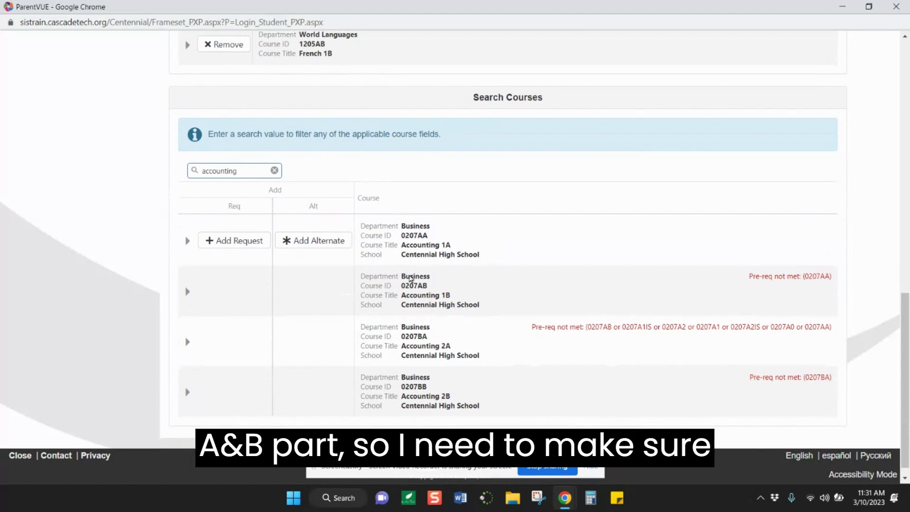
pyautogui.click(255, 242)
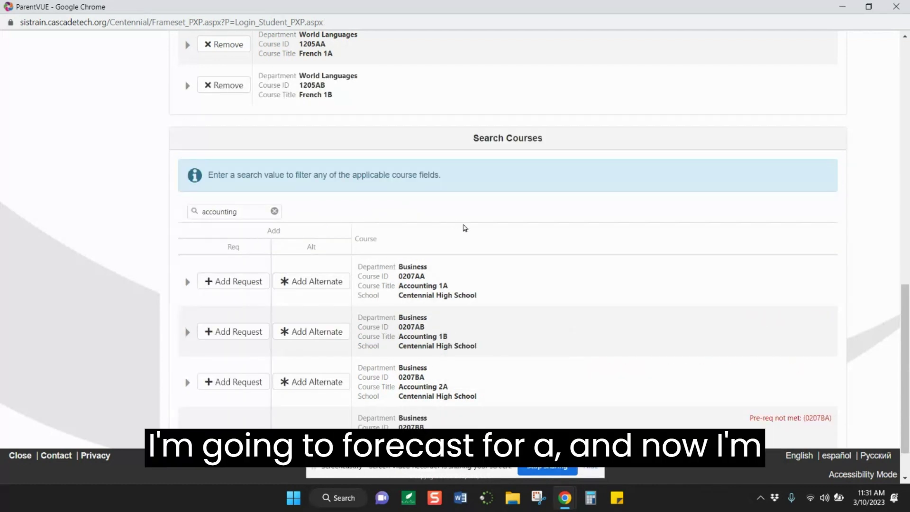
pyautogui.click(228, 327)
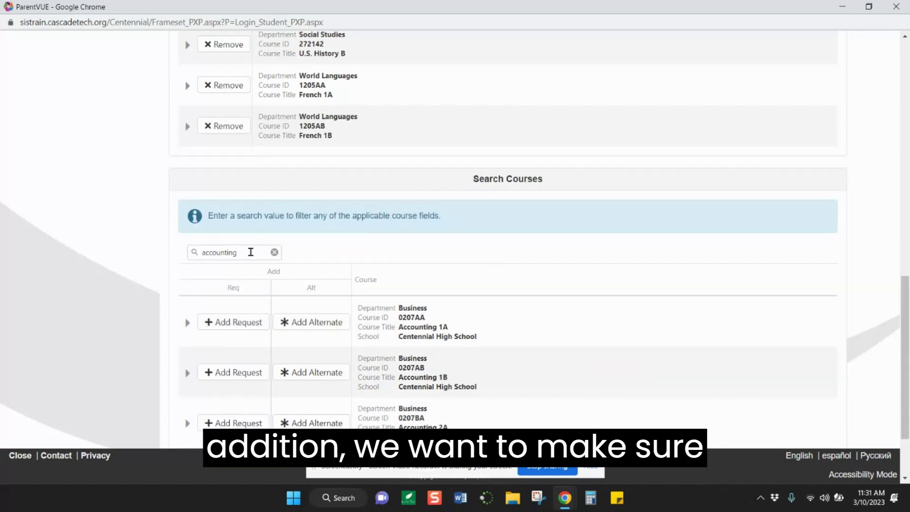
# - Search the courses for "honors" and add Honors Language Arts 10A and Honors Language Arts 10B as requests
pyautogui.scroll(7, 251, 252)
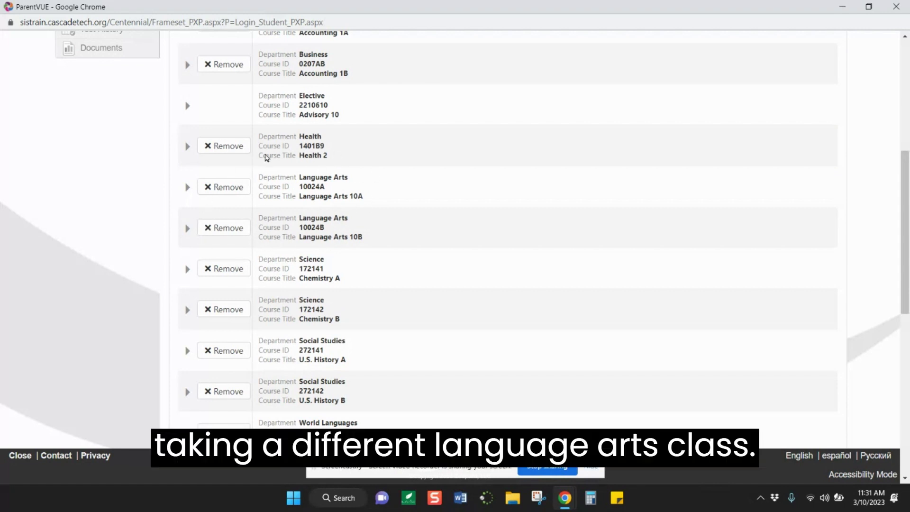
pyautogui.scroll(-7, 302, 219)
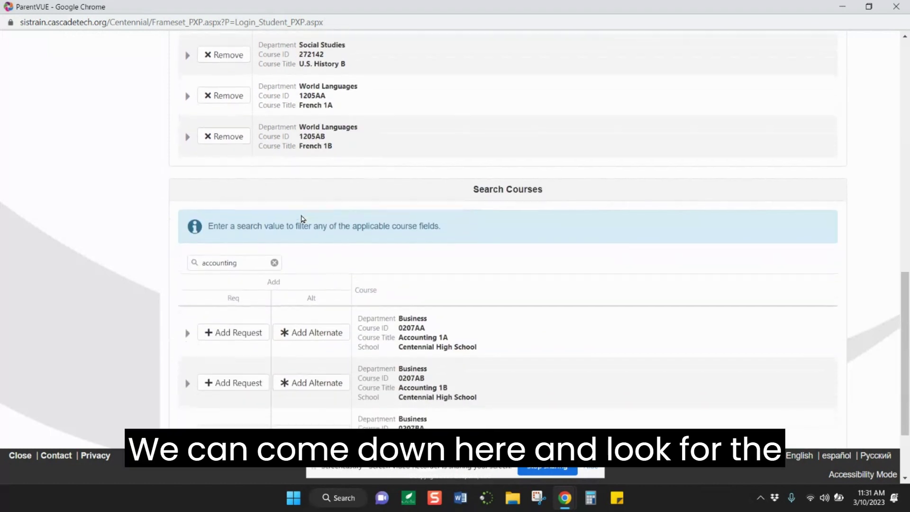
pyautogui.click(231, 256)
pyautogui.doubleClick(231, 257)
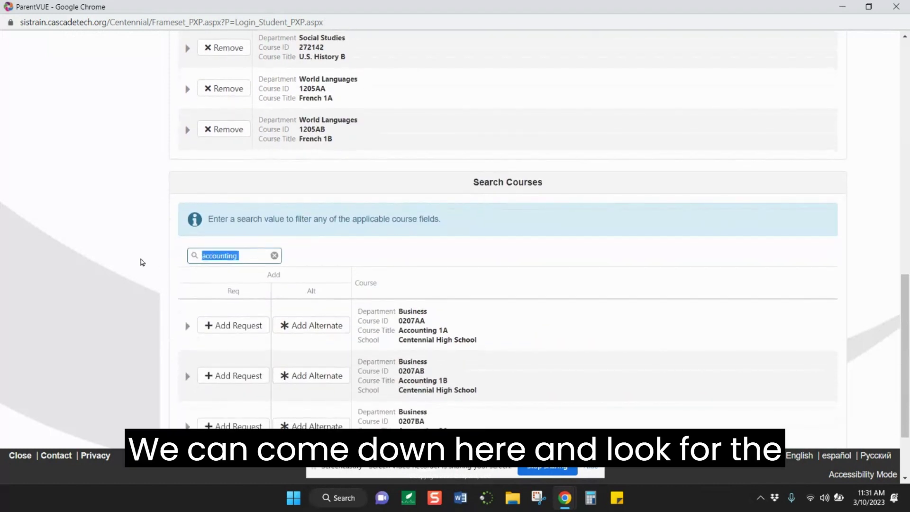
pyautogui.write('ho')
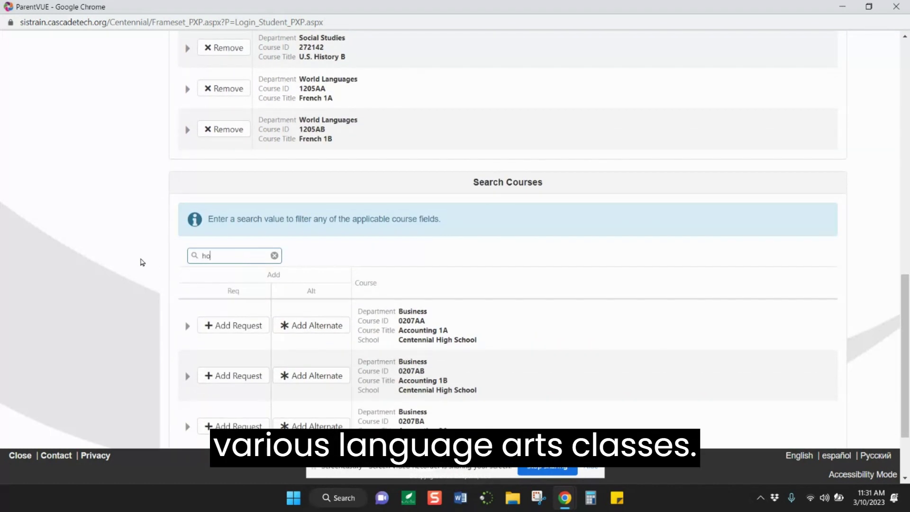
pyautogui.write('nors')
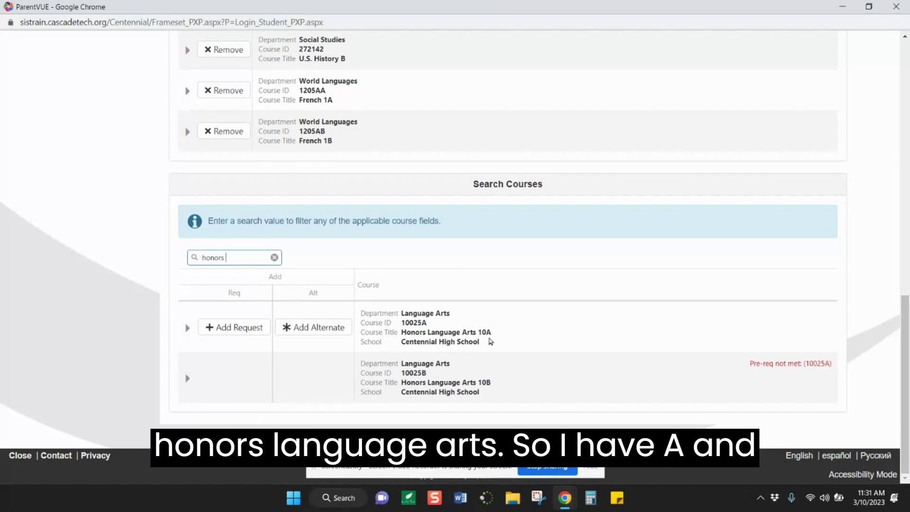
pyautogui.click(241, 332)
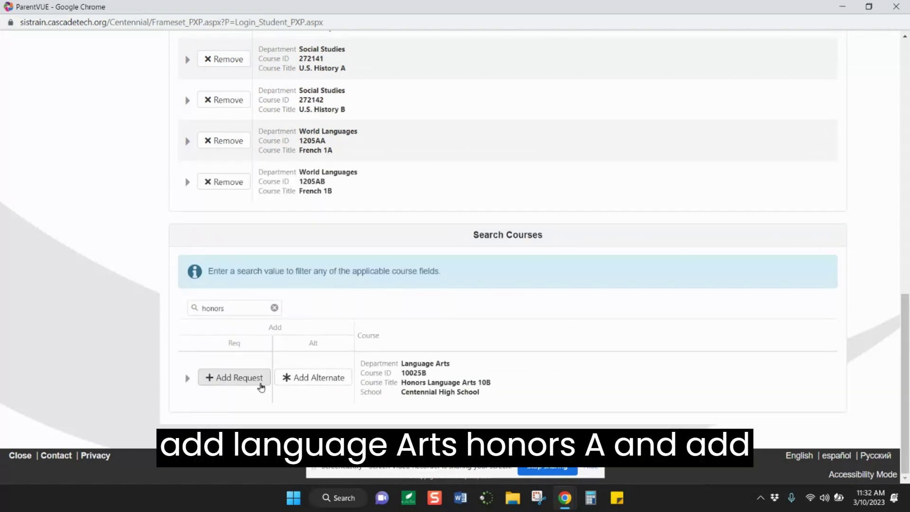
pyautogui.click(246, 382)
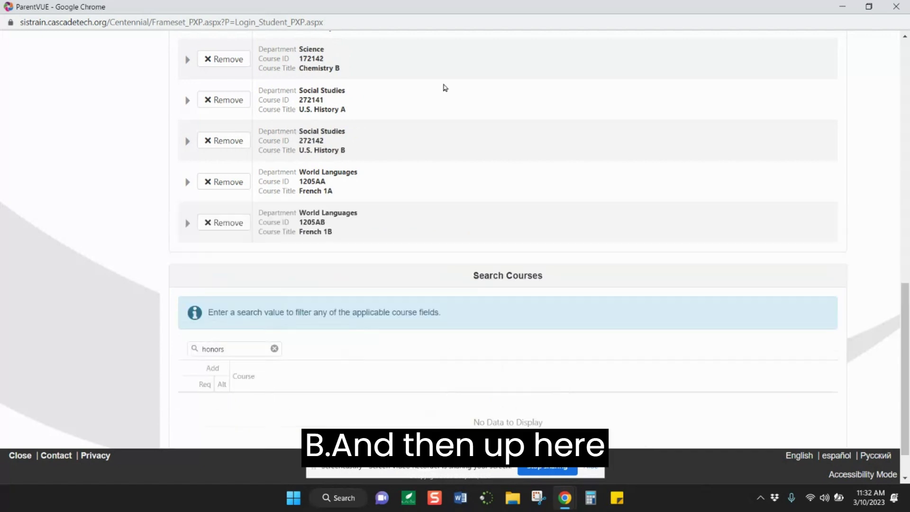
# - Remove the regular Language Arts 10B and Language Arts 10A courses from the selected requests
pyautogui.scroll(5, 444, 88)
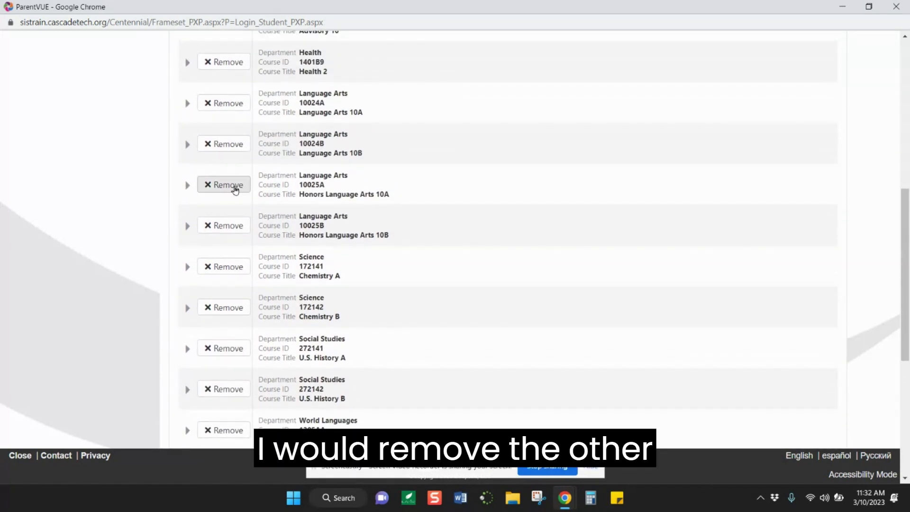
pyautogui.click(230, 146)
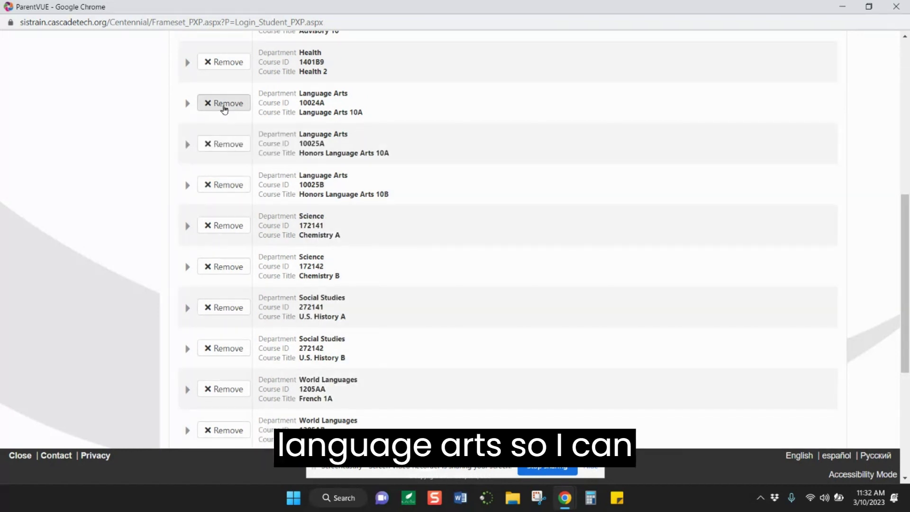
pyautogui.click(223, 105)
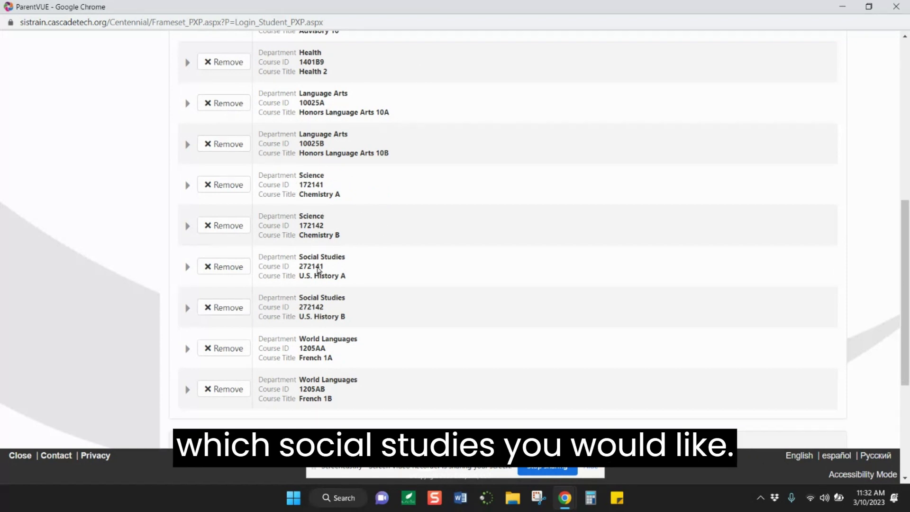
# - Review the full list of selected course requests to check how many classes are chosen
pyautogui.scroll(3, 435, 207)
pyautogui.scroll(-2, 437, 210)
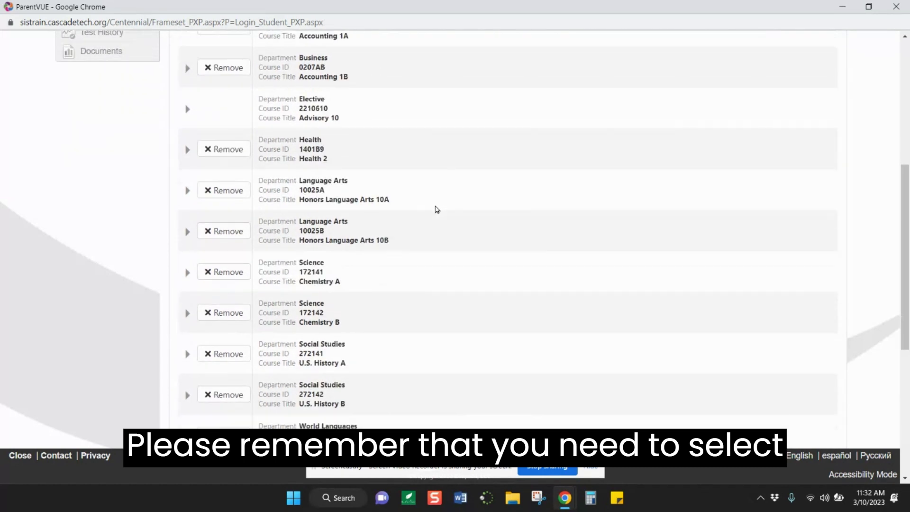
pyautogui.scroll(-1, 435, 208)
pyautogui.scroll(2, 435, 207)
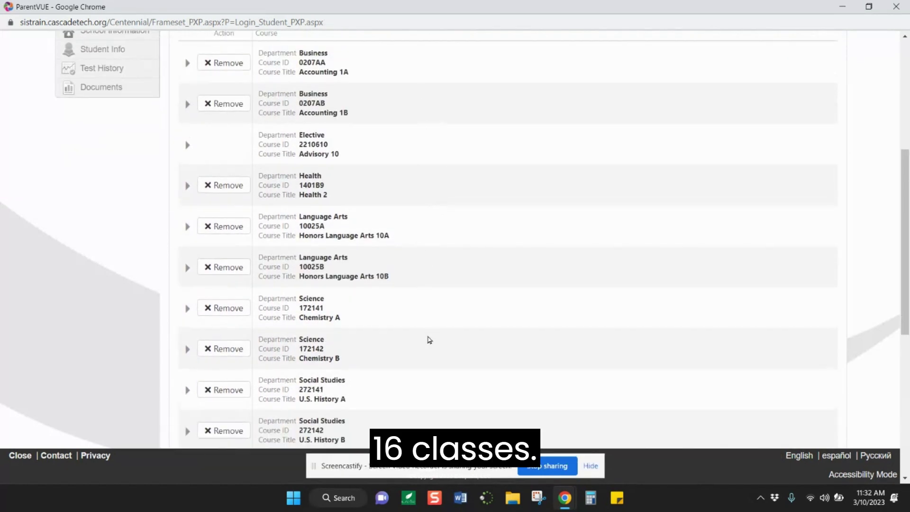
pyautogui.scroll(-5, 430, 340)
pyautogui.scroll(4, 430, 340)
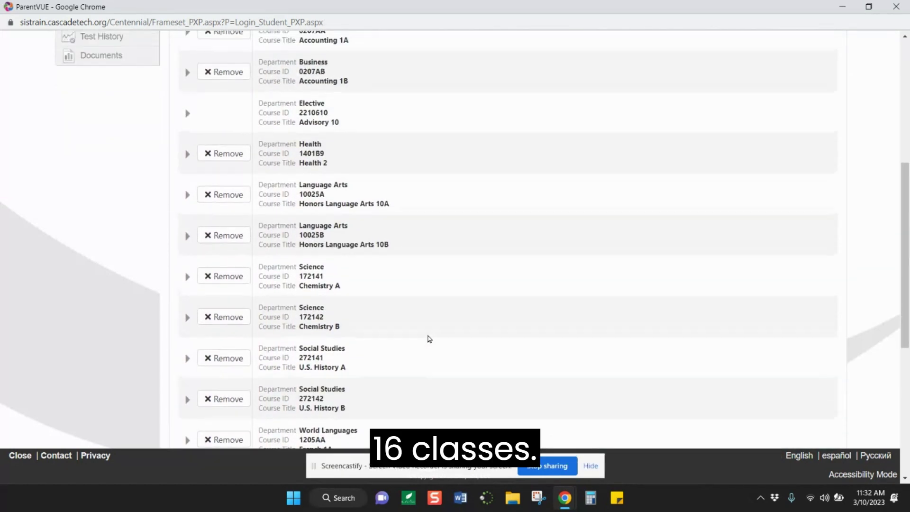
pyautogui.scroll(2, 430, 339)
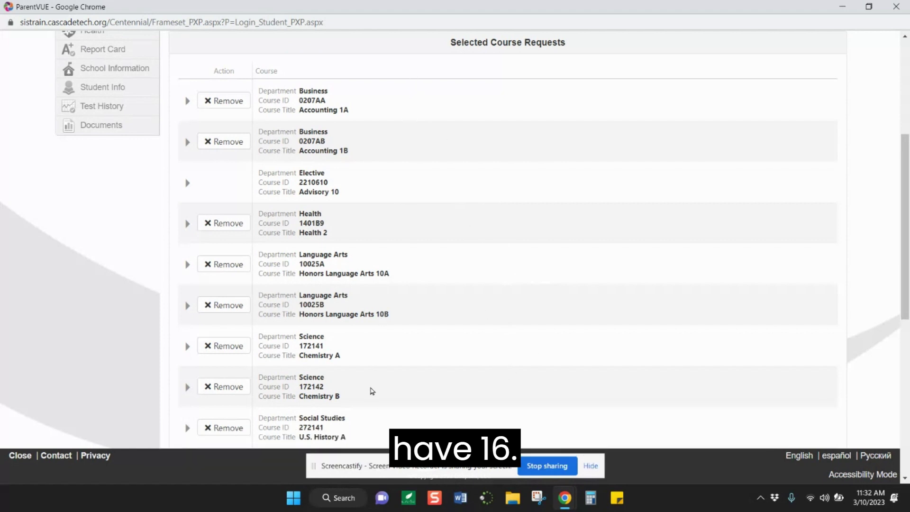
pyautogui.scroll(-3, 372, 391)
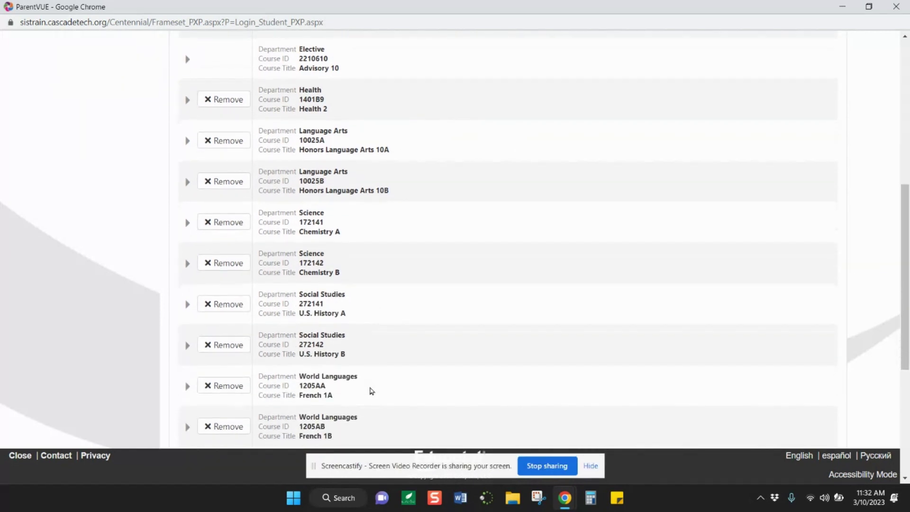
# - Search the courses for "pe" and add Social Studies Peer Tutor as an alternate course request
pyautogui.scroll(-5, 372, 391)
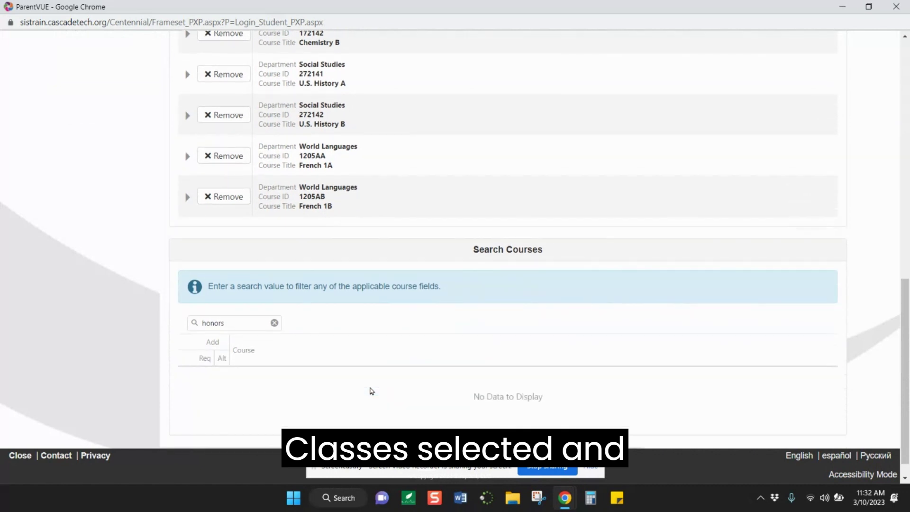
pyautogui.doubleClick(239, 324)
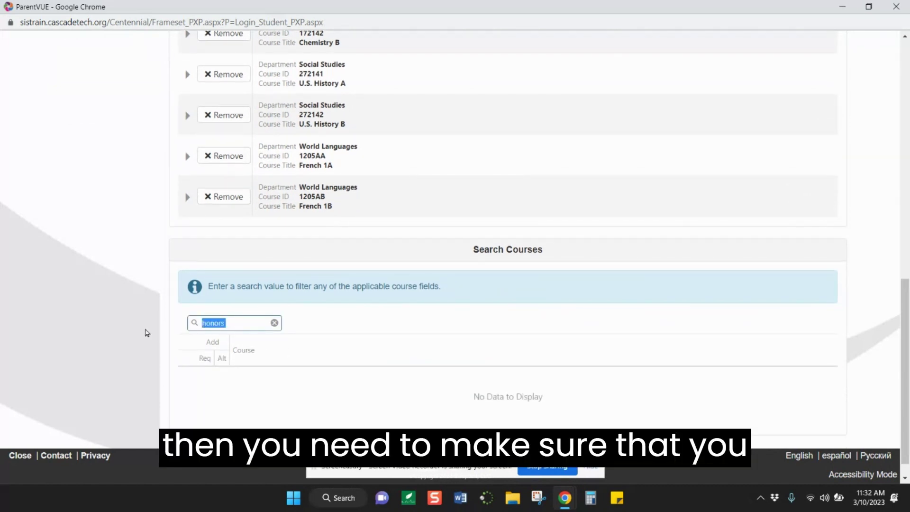
pyautogui.write('pe')
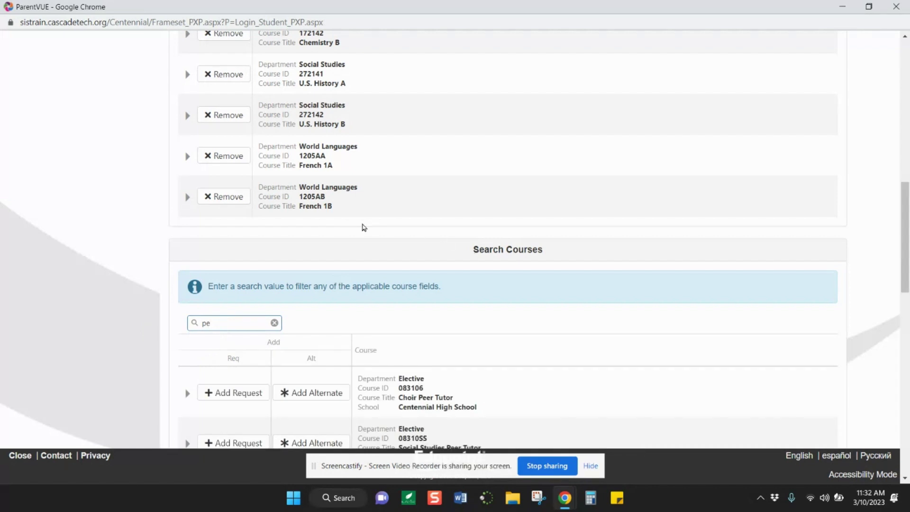
pyautogui.scroll(-2, 364, 228)
pyautogui.scroll(-2, 364, 227)
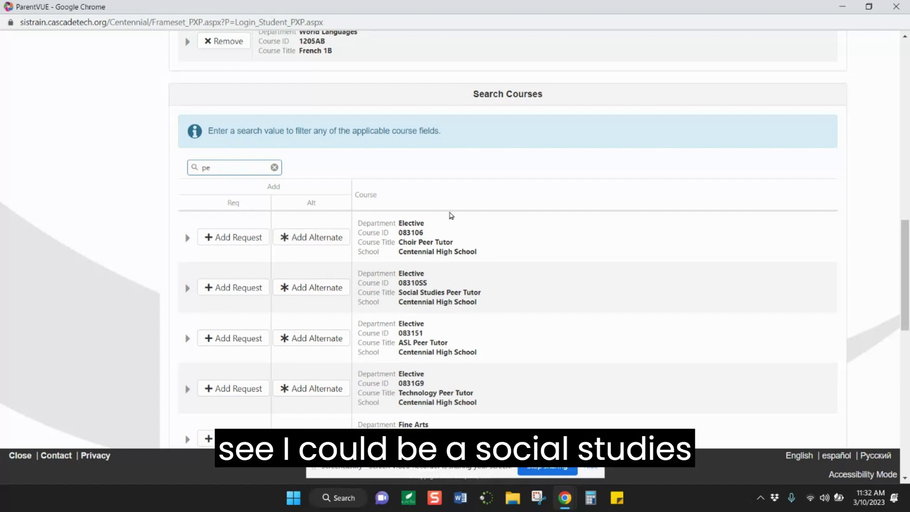
pyautogui.scroll(-1, 509, 266)
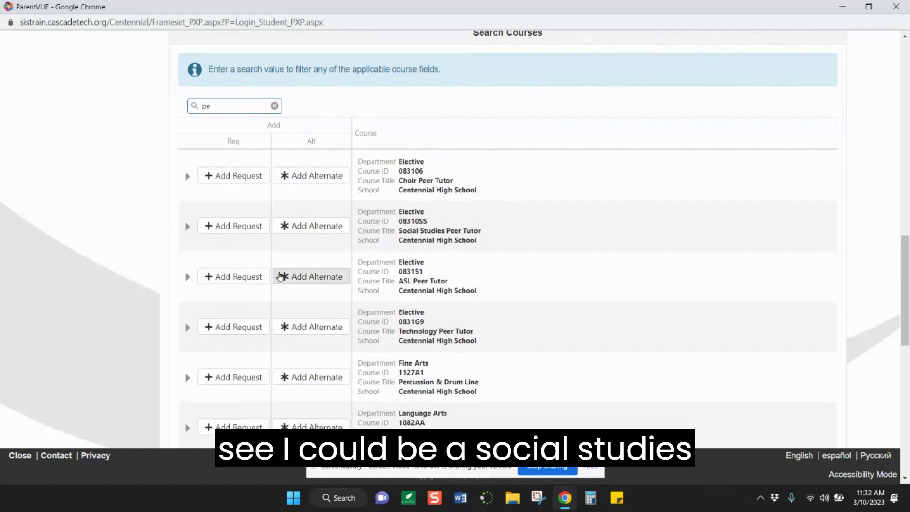
pyautogui.click(311, 229)
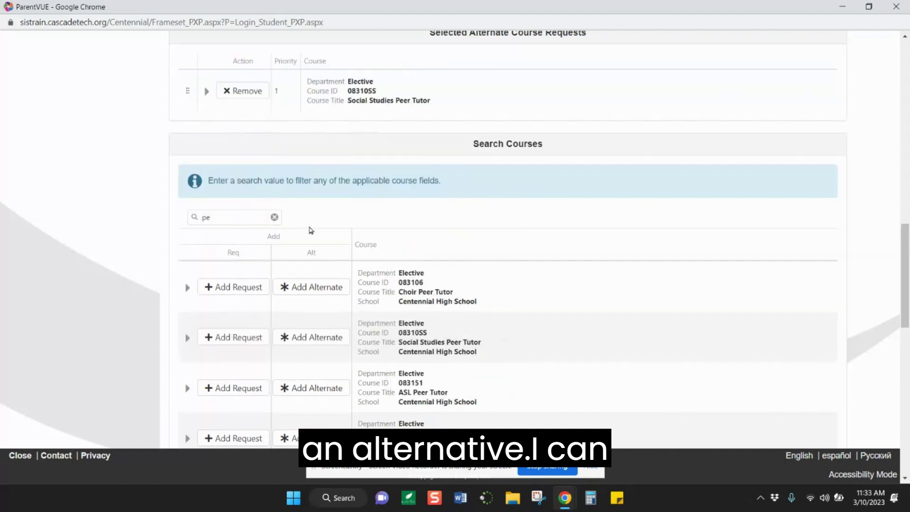
pyautogui.scroll(-3, 311, 230)
pyautogui.scroll(-1, 310, 230)
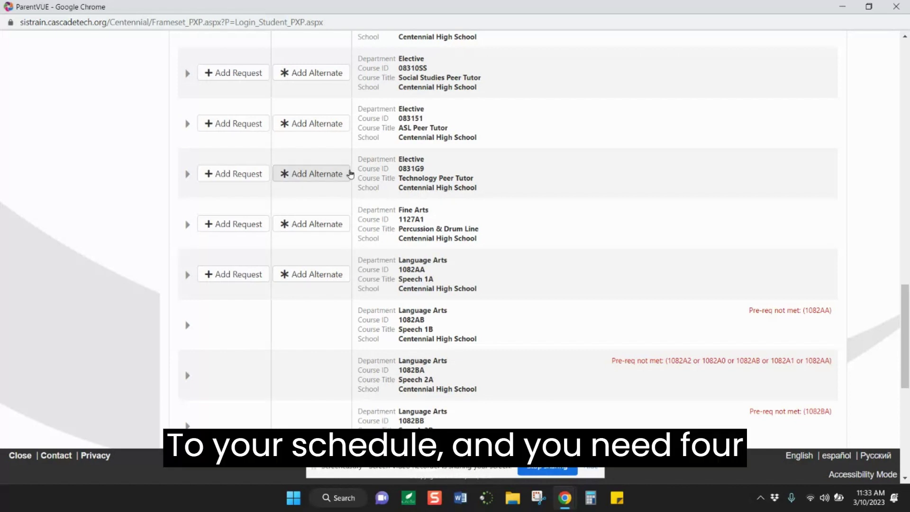
pyautogui.click(304, 81)
# - Search the courses for "math" and add Algebra 2A and Algebra 2B as requests
pyautogui.scroll(8, 304, 85)
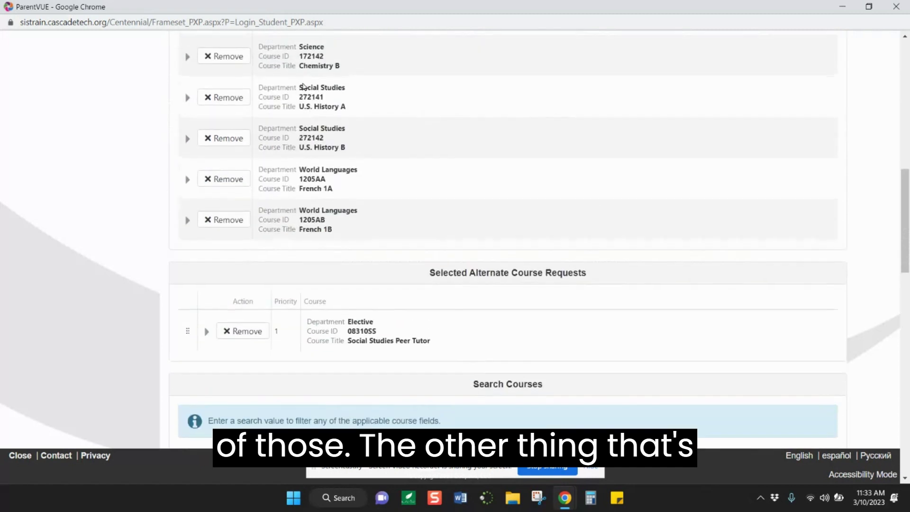
pyautogui.scroll(5, 303, 87)
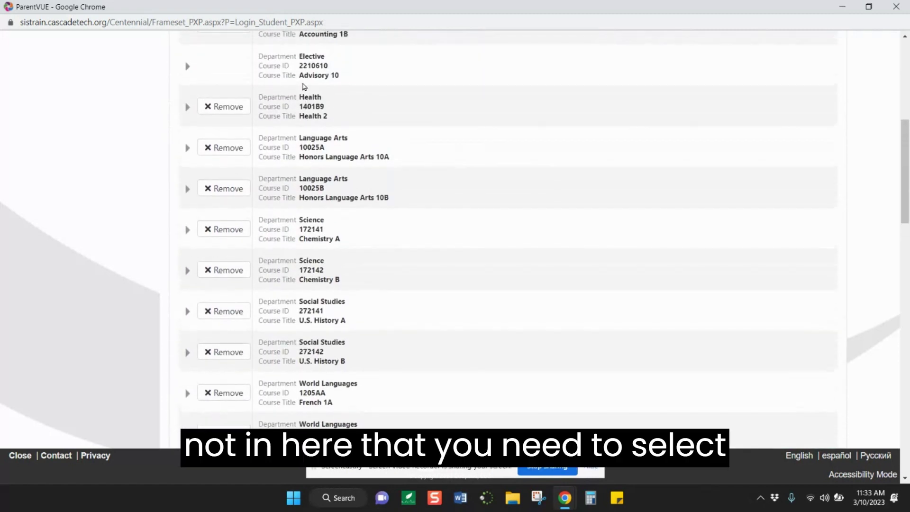
pyautogui.scroll(-7, 304, 87)
pyautogui.moveTo(222, 340); pyautogui.dragTo(172, 339)
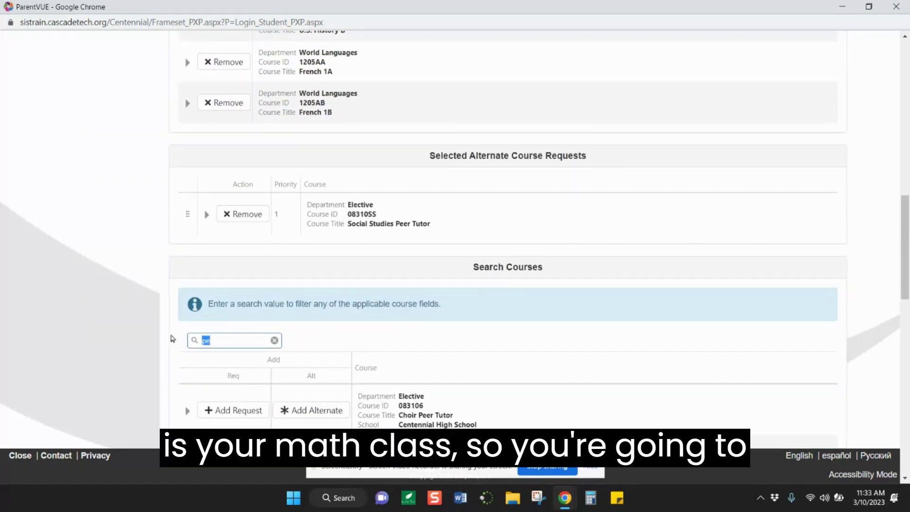
pyautogui.write('math')
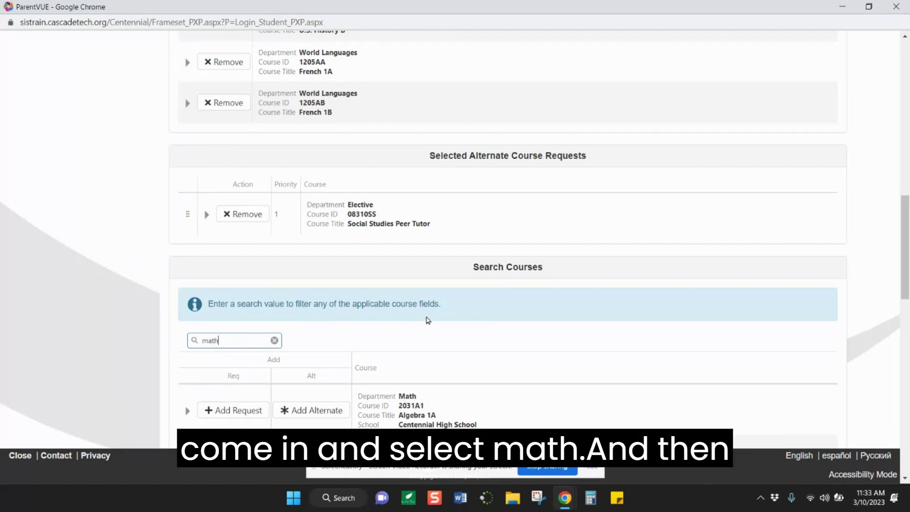
pyautogui.scroll(-5, 428, 321)
pyautogui.scroll(-1, 430, 321)
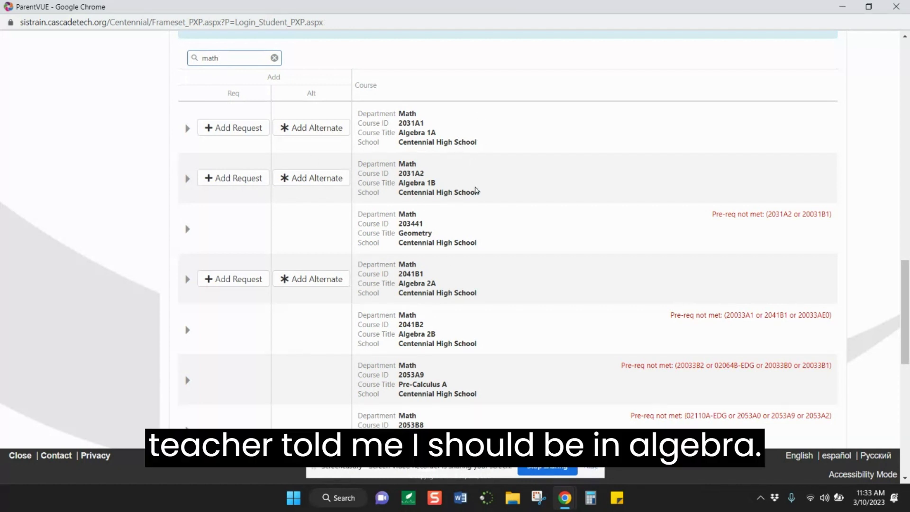
pyautogui.scroll(-1, 477, 190)
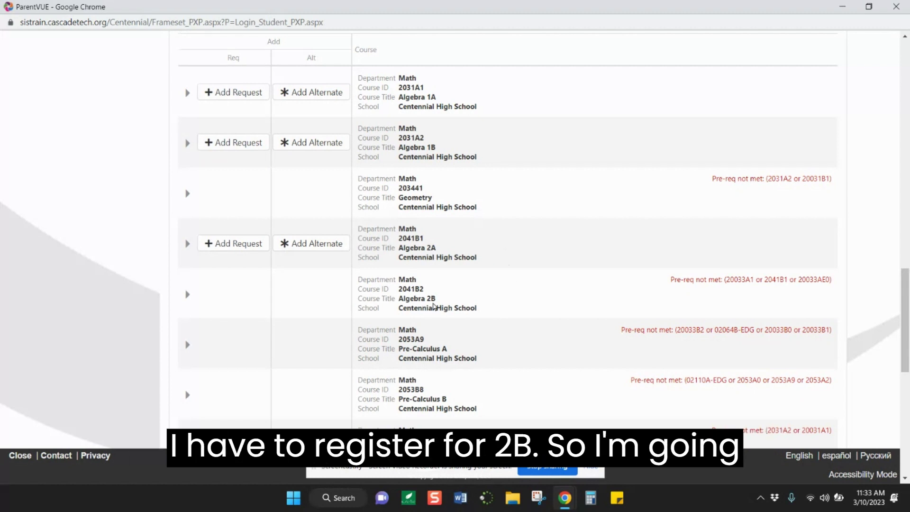
pyautogui.click(246, 247)
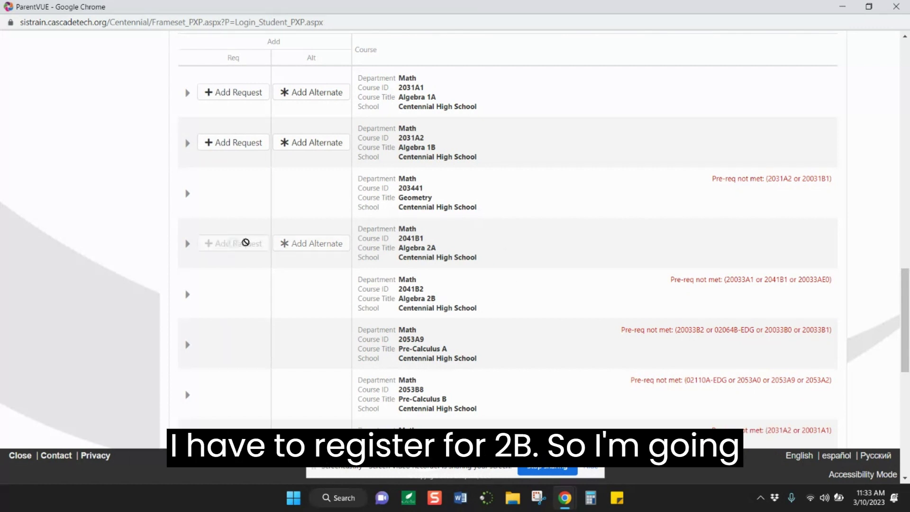
pyautogui.click(254, 286)
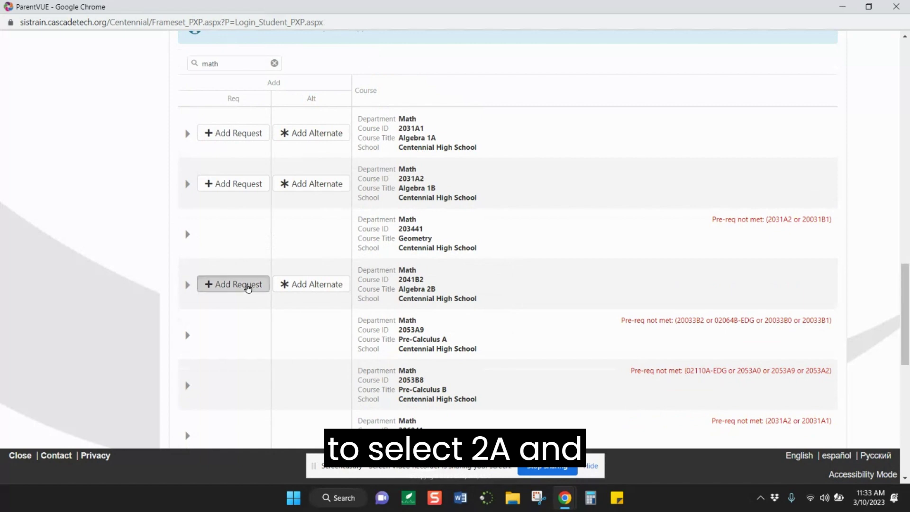
# - Review the selected course requests and alternates against the required number of classes
pyautogui.scroll(7, 406, 173)
pyautogui.scroll(8, 406, 173)
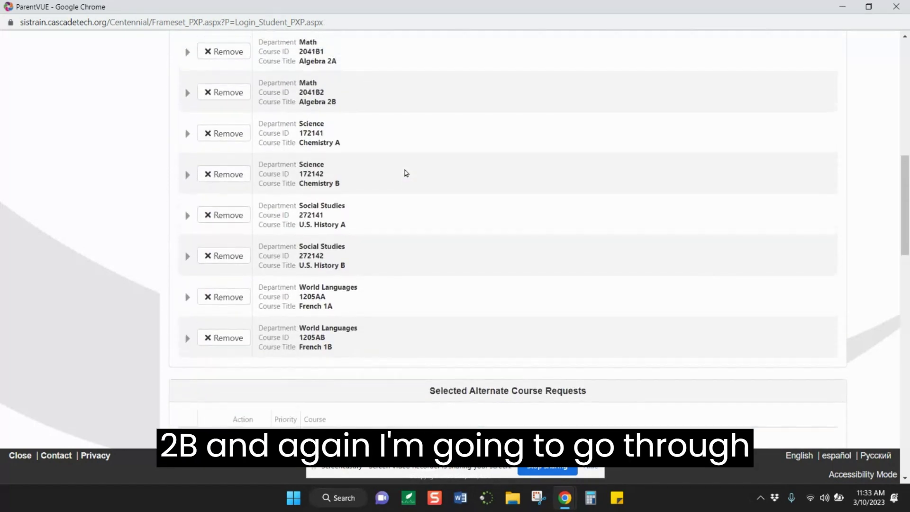
pyautogui.scroll(-4, 407, 173)
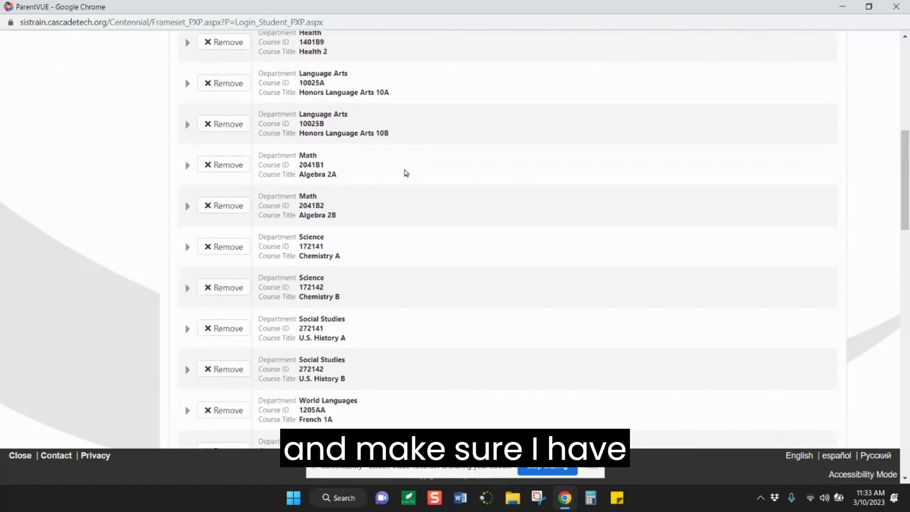
pyautogui.scroll(5, 406, 173)
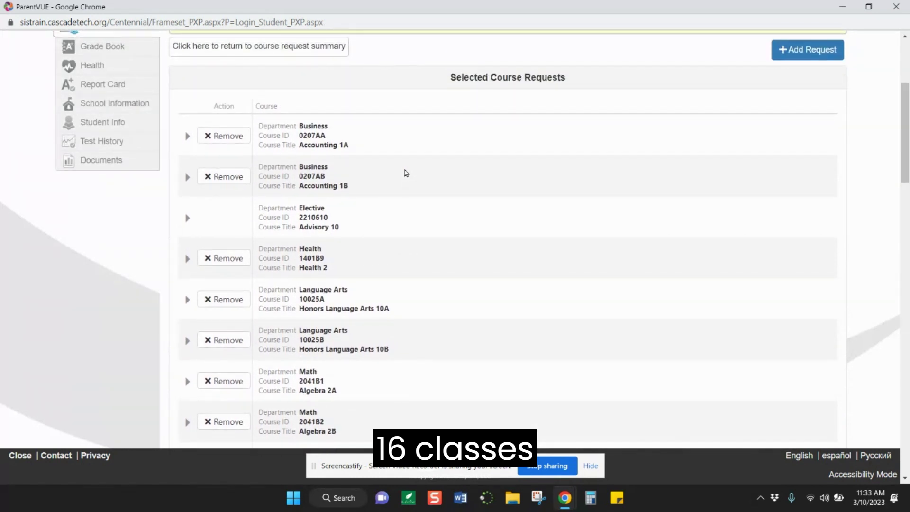
pyautogui.scroll(-1, 406, 174)
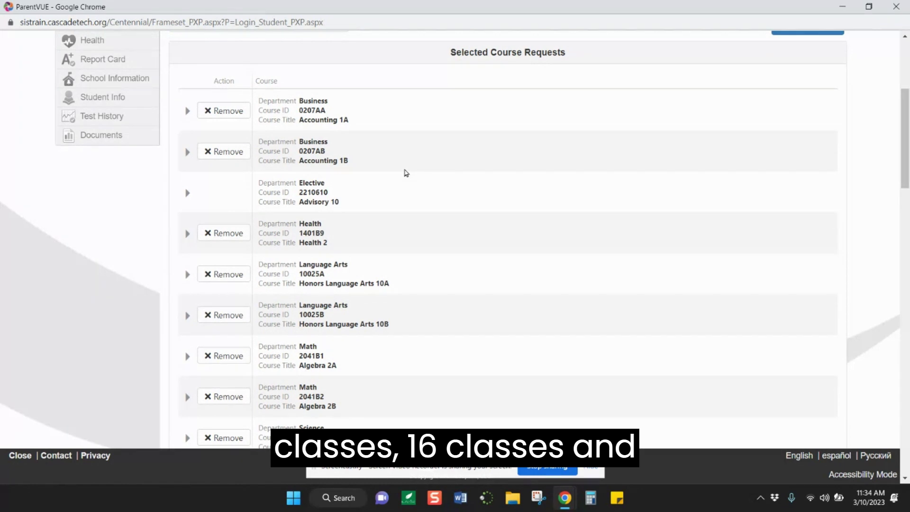
pyautogui.scroll(-4, 406, 173)
pyautogui.scroll(-3, 406, 173)
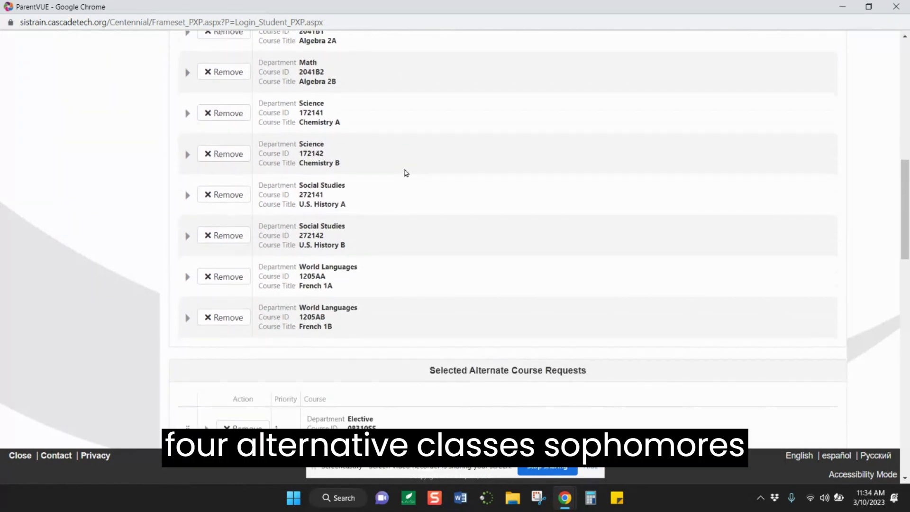
pyautogui.scroll(-4, 407, 173)
pyautogui.scroll(8, 407, 173)
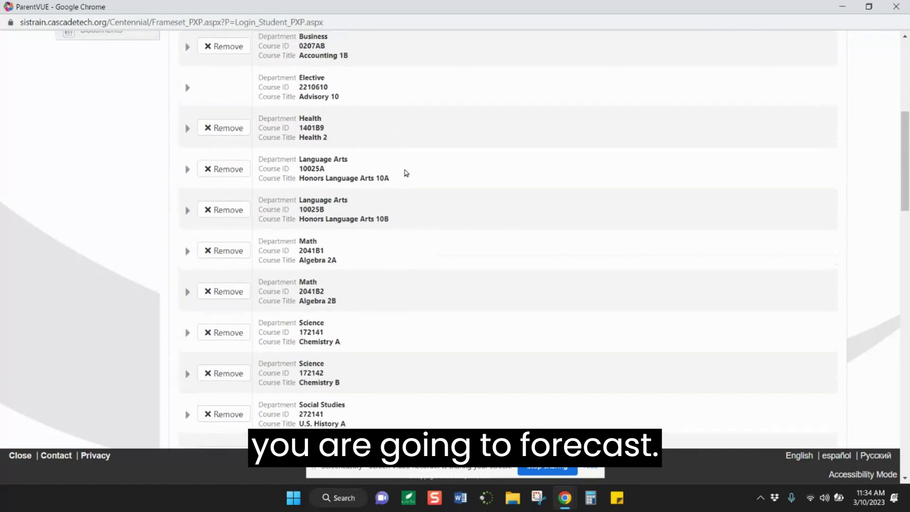
pyautogui.scroll(6, 406, 173)
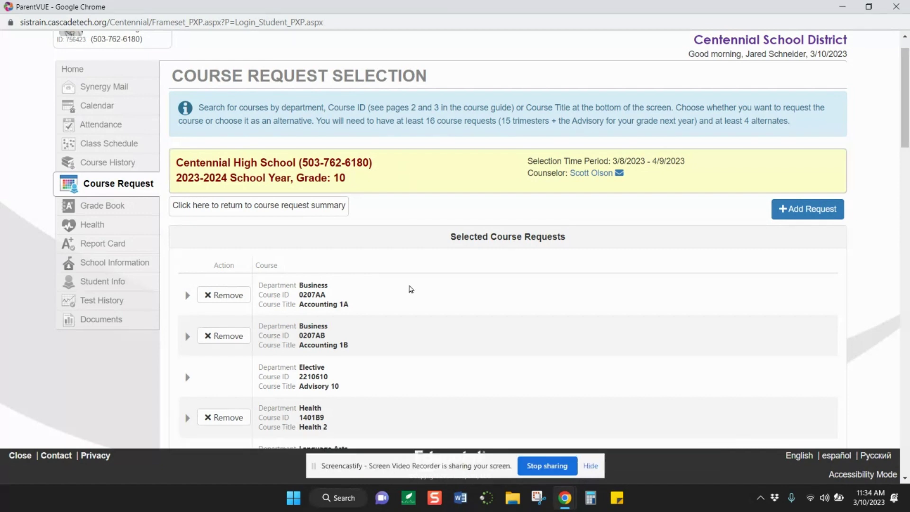
# - Search the courses for "CAL", look through the matching courses, and recheck the selected requests and alternates
pyautogui.scroll(-15, 411, 291)
pyautogui.scroll(-3, 410, 289)
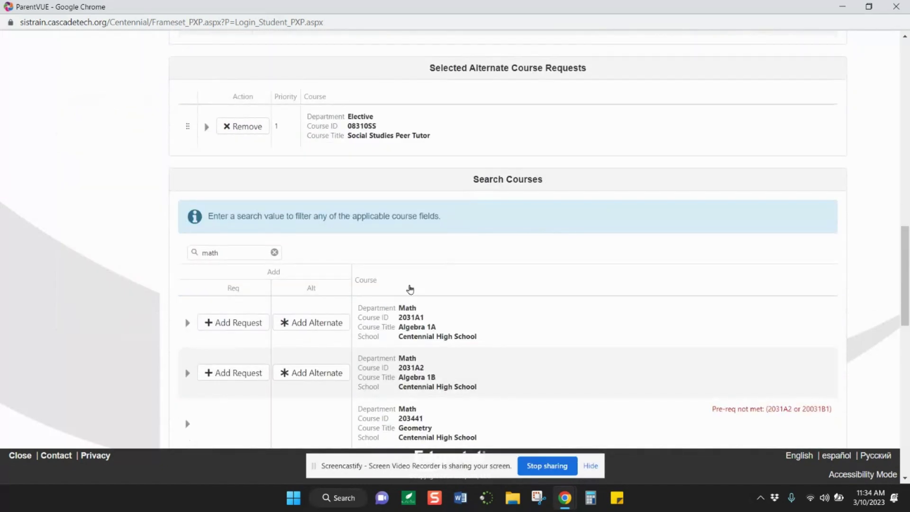
pyautogui.moveTo(240, 250); pyautogui.dragTo(183, 253)
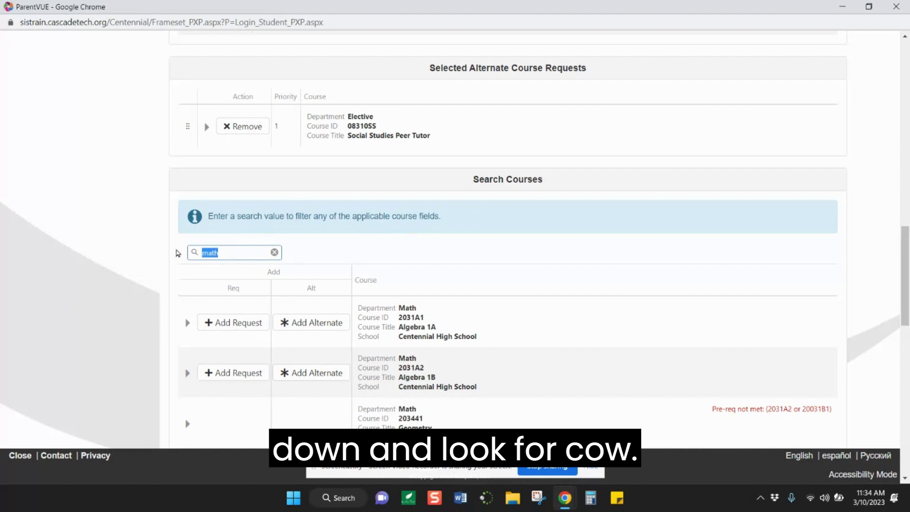
pyautogui.write('CA')
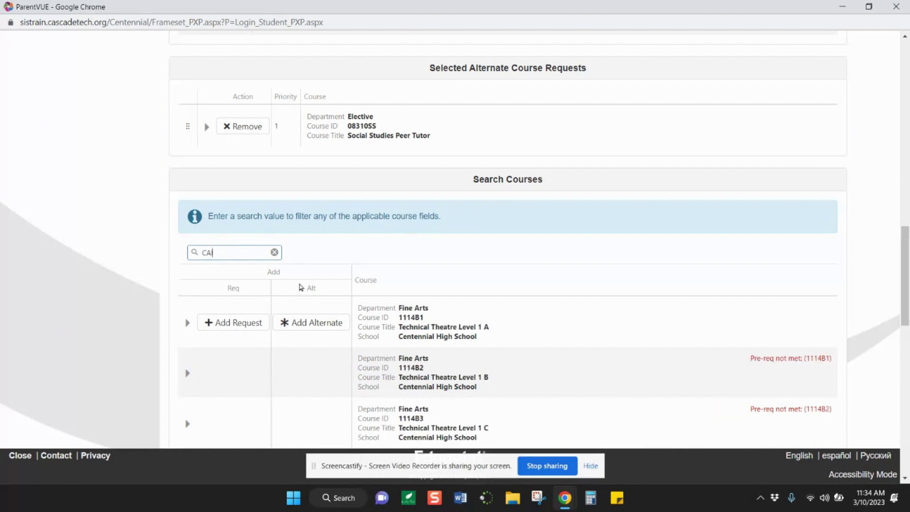
pyautogui.scroll(-1, 305, 283)
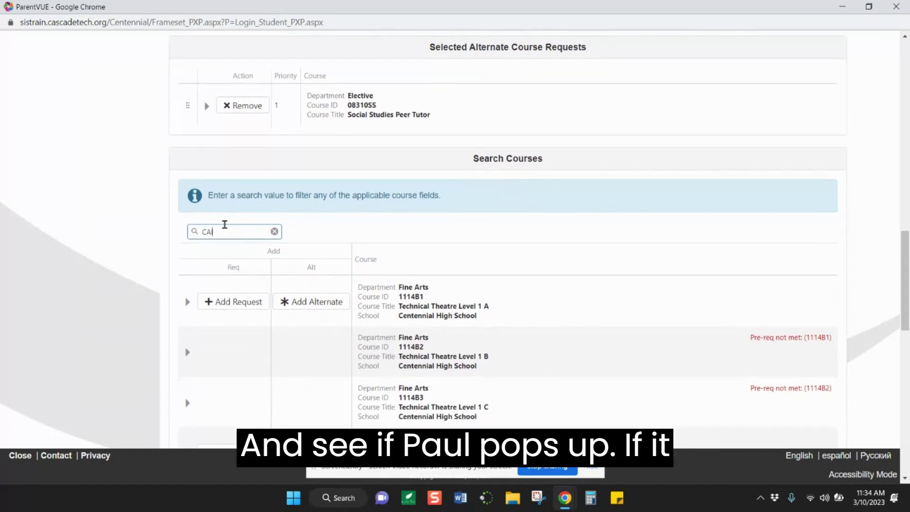
pyautogui.write('L')
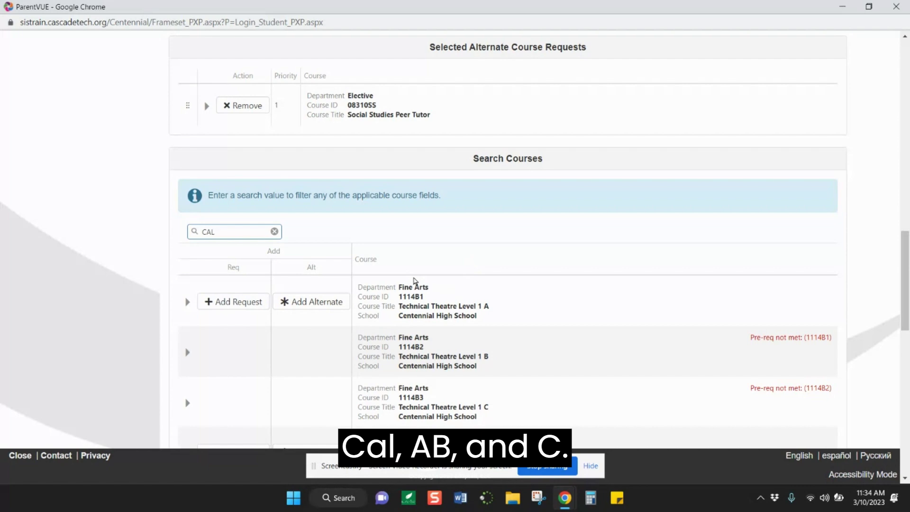
pyautogui.scroll(-5, 447, 258)
pyautogui.scroll(4, 449, 265)
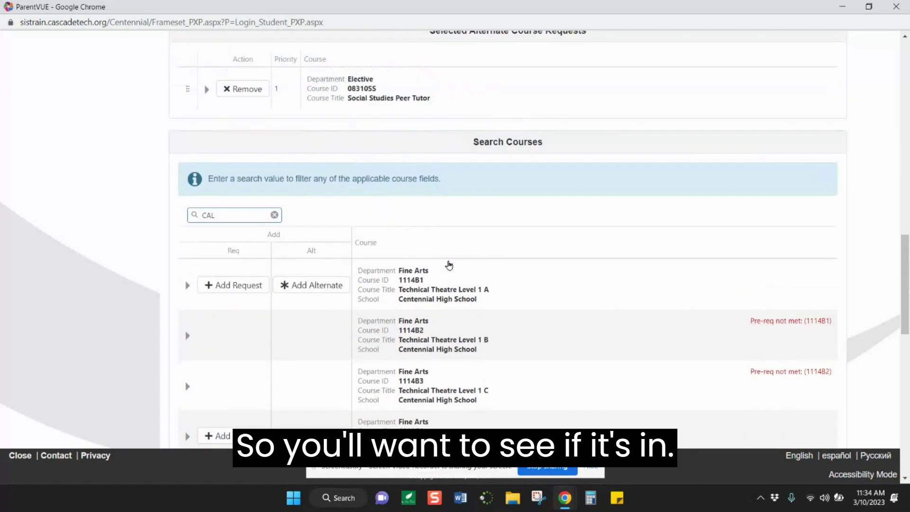
pyautogui.scroll(-3, 450, 265)
pyautogui.scroll(4, 449, 266)
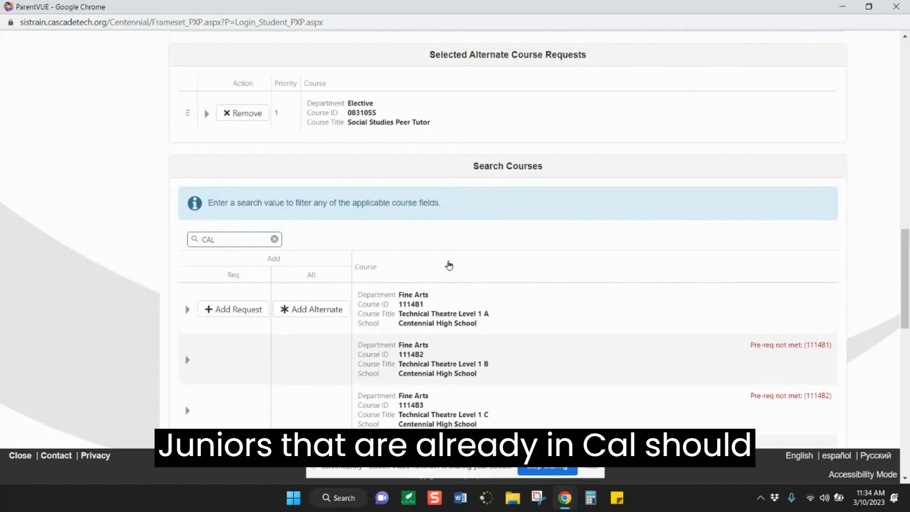
pyautogui.scroll(15, 450, 265)
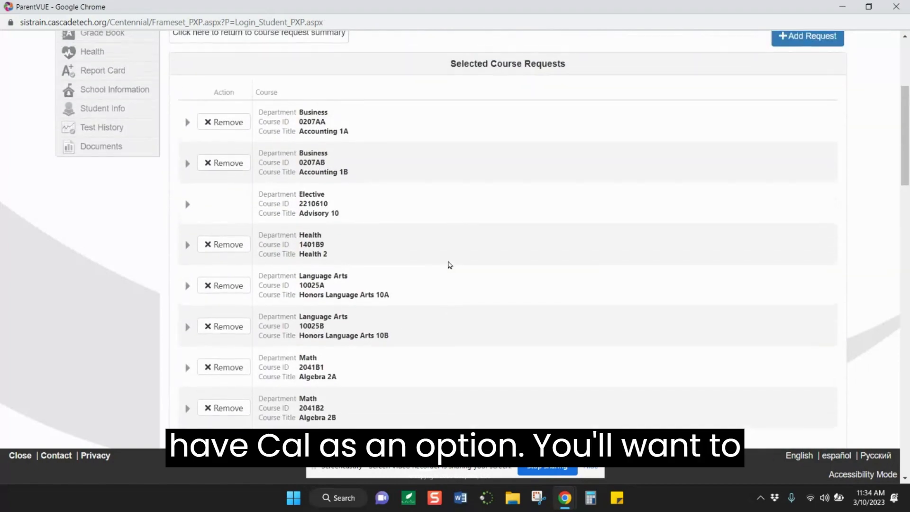
pyautogui.scroll(-15, 449, 265)
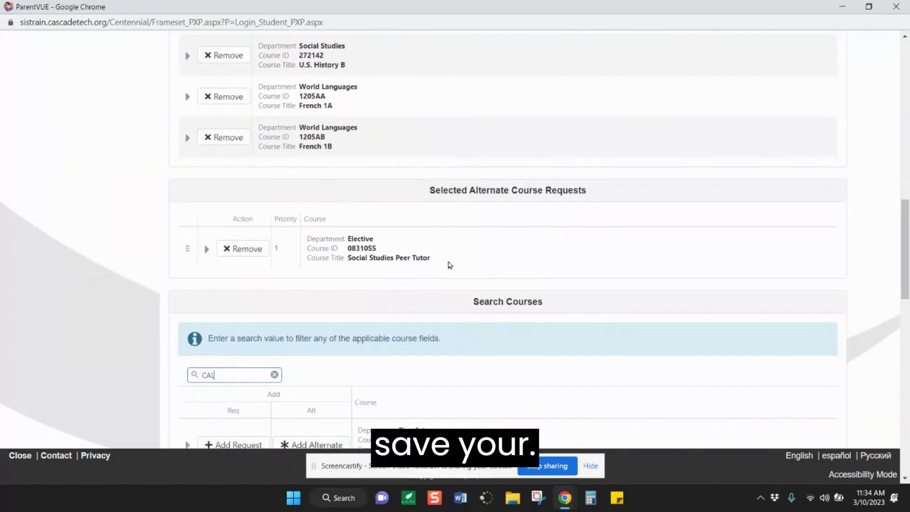
pyautogui.scroll(15, 449, 265)
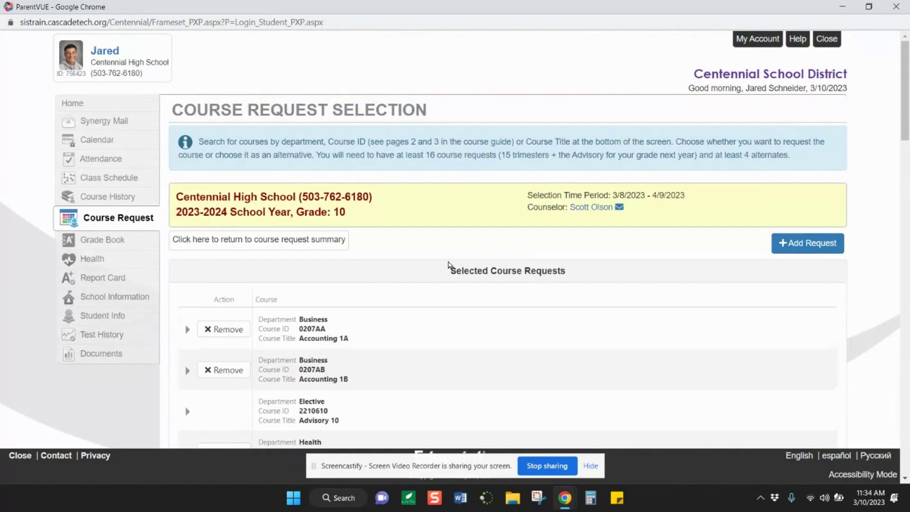